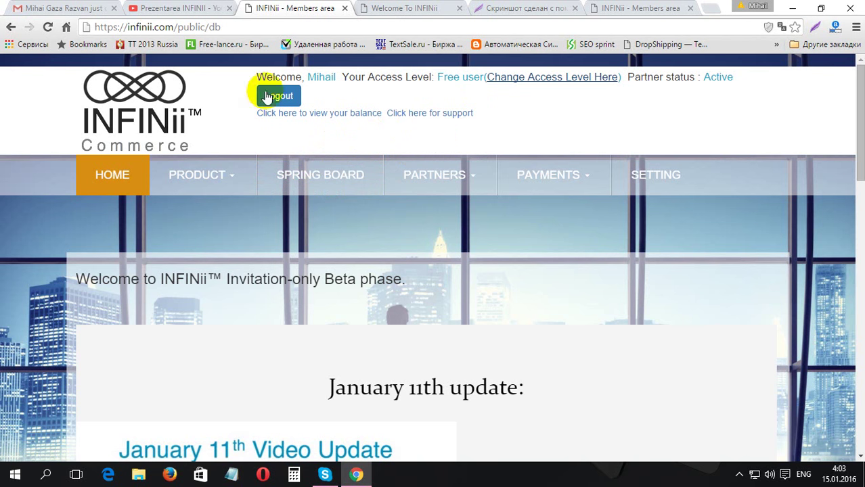
Step: Look at the presentation video tab, then go from the members area to change the access level
left_click(157, 8)
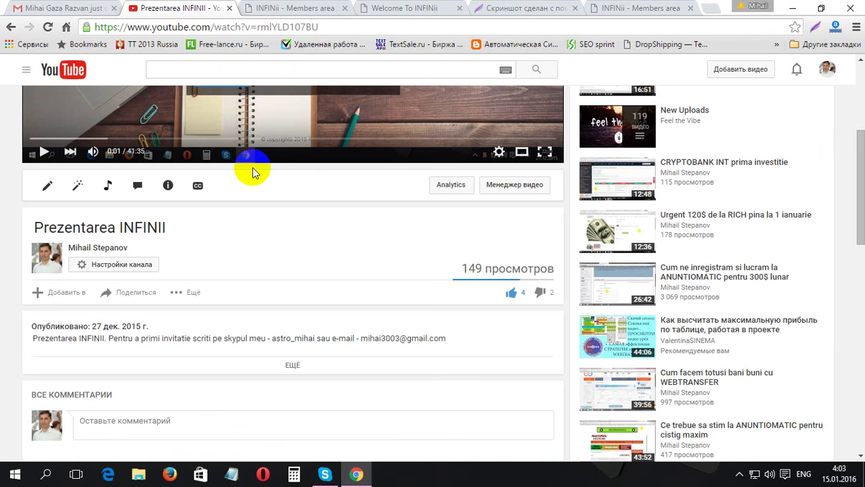
left_click(295, 7)
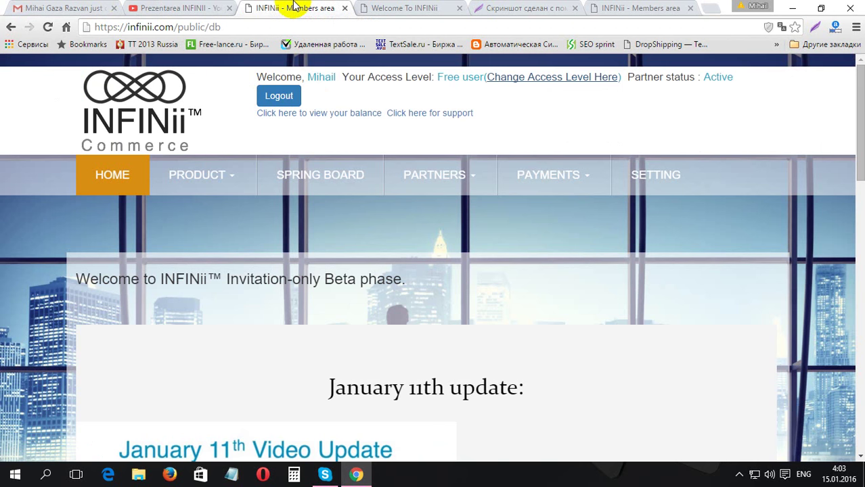
left_click(544, 82)
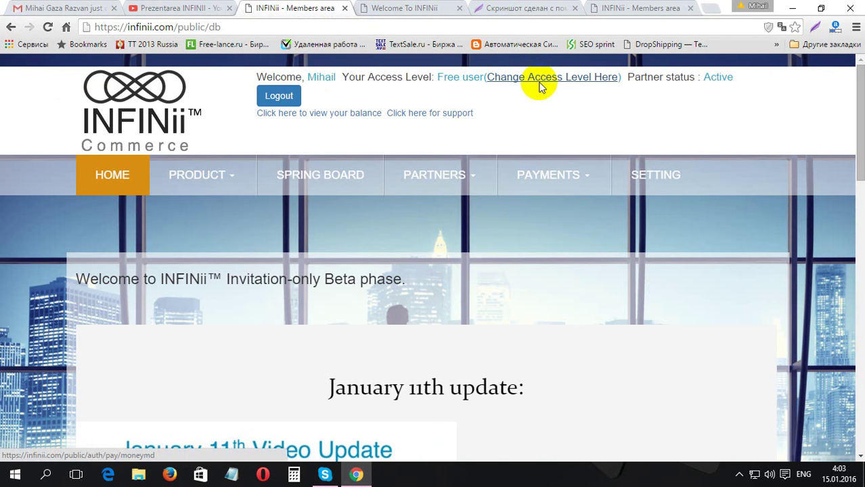
Step: On the 'Welcome To INFINii' payment form, select the Prime ($49.95/month) membership level
left_click(399, 8)
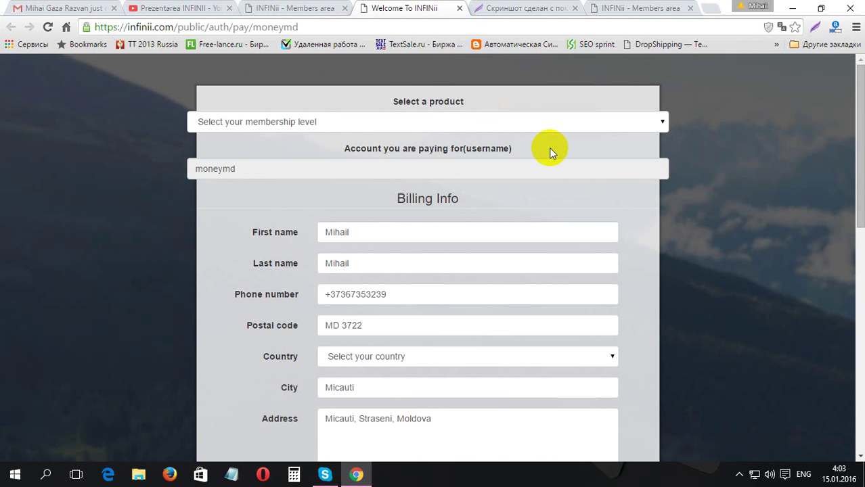
left_click(635, 122)
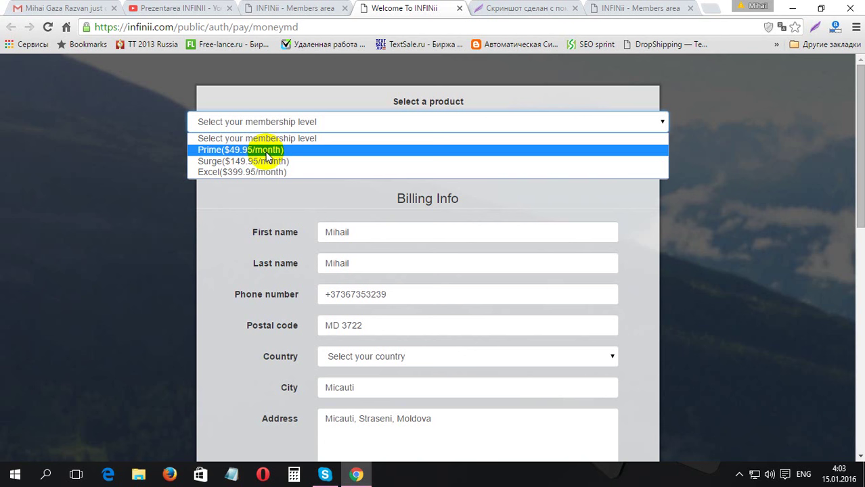
left_click(286, 151)
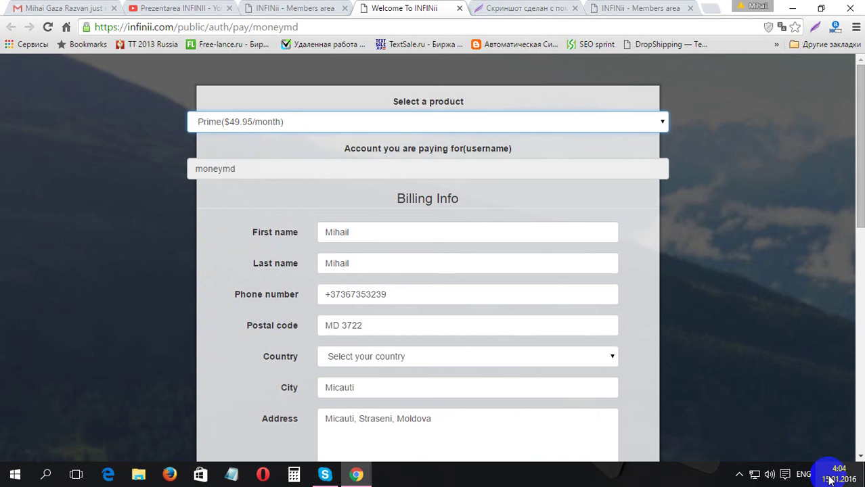
mouse_move(830, 479)
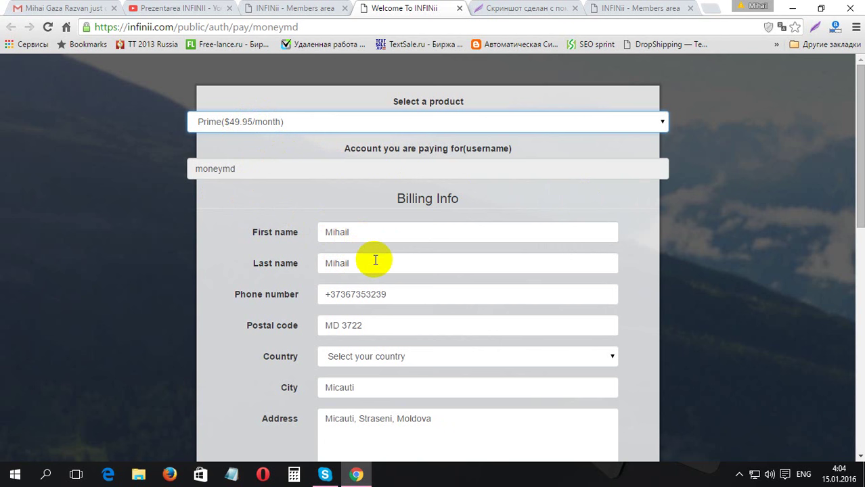
Step: Replace the billing last name with the corrected spelling, removing the stray 't'
left_click_drag(376, 262, 319, 264)
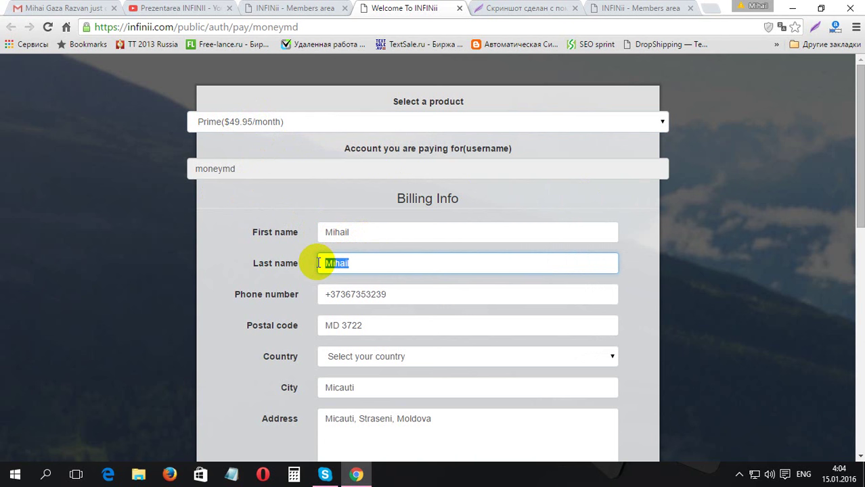
type("Steptanov")
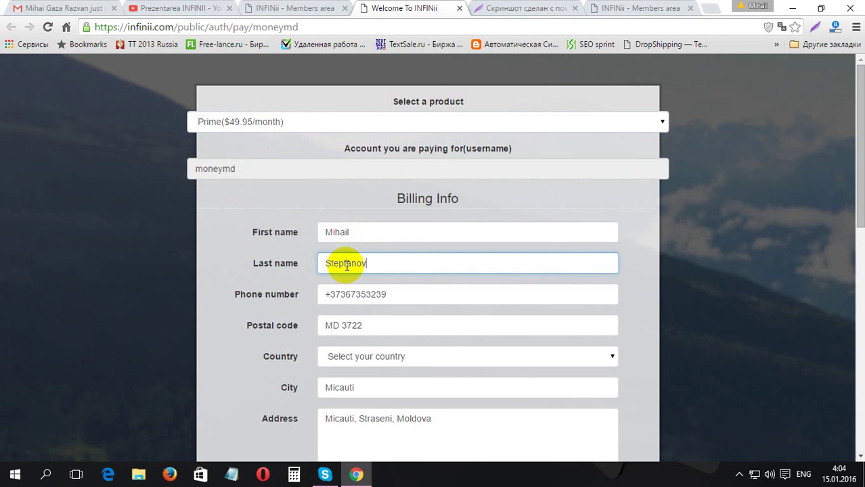
key("BackSpace")
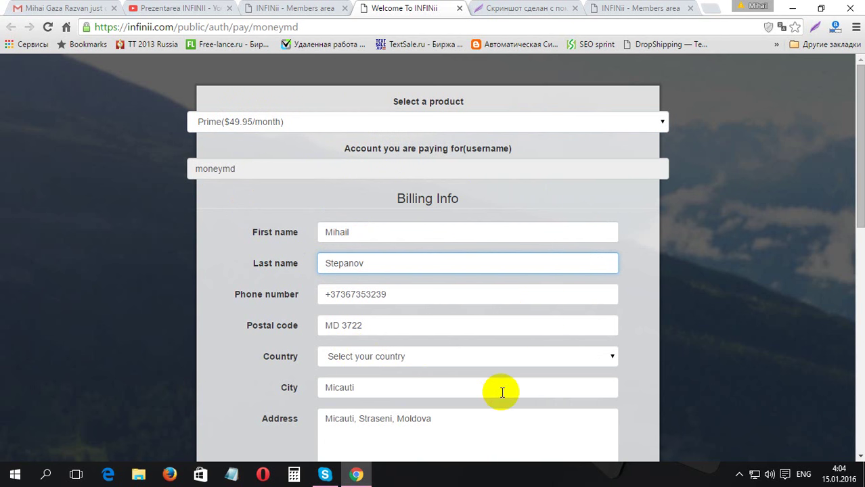
Step: Set the billing country to Moldova, Republic of, and scroll down to the payment details
left_click(608, 358)
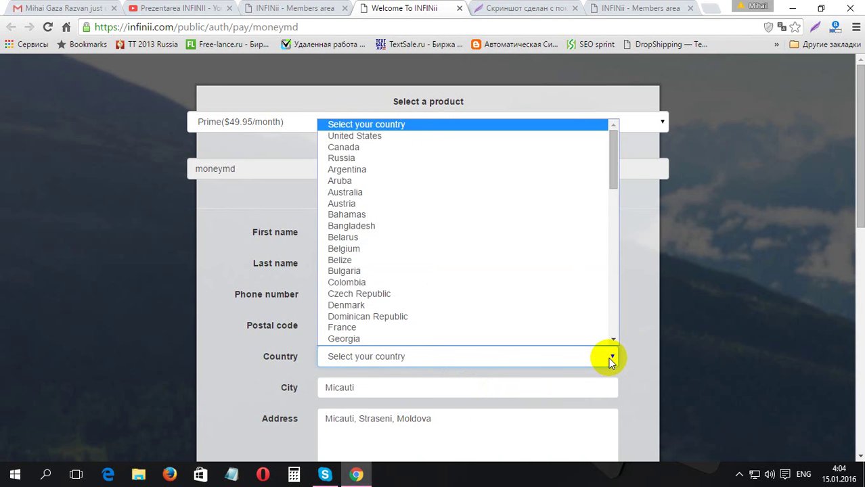
left_click_drag(612, 149, 615, 266)
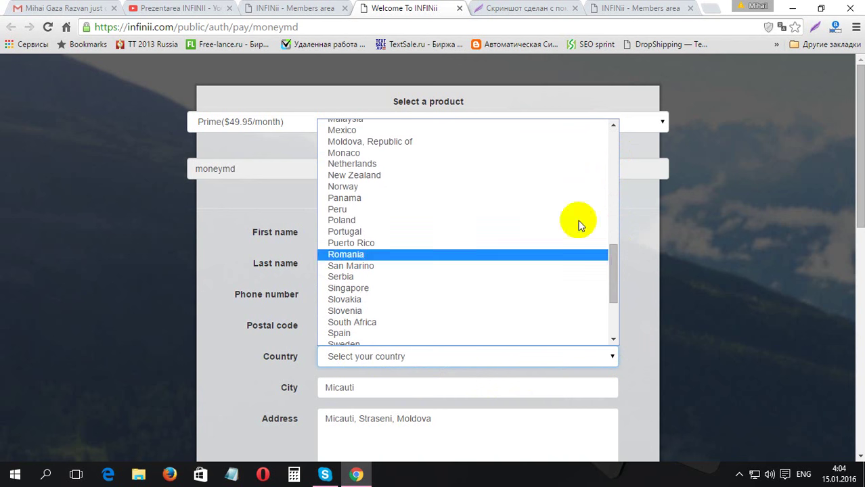
left_click(534, 146)
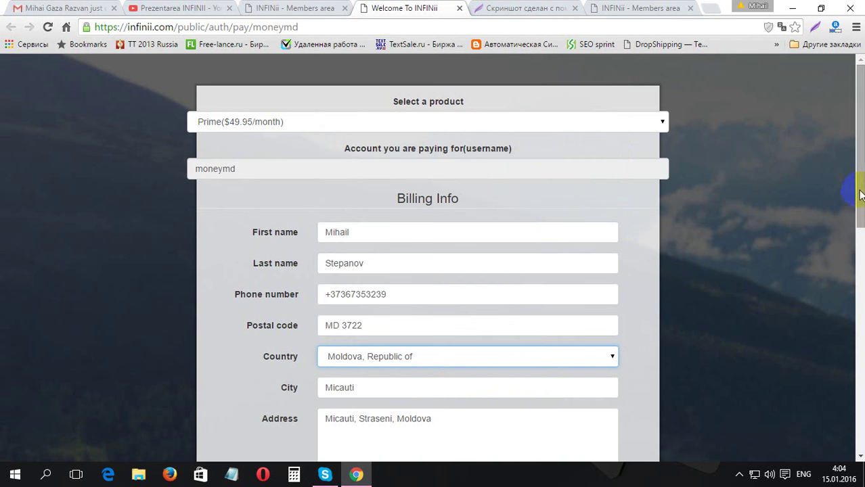
left_click_drag(861, 195, 855, 381)
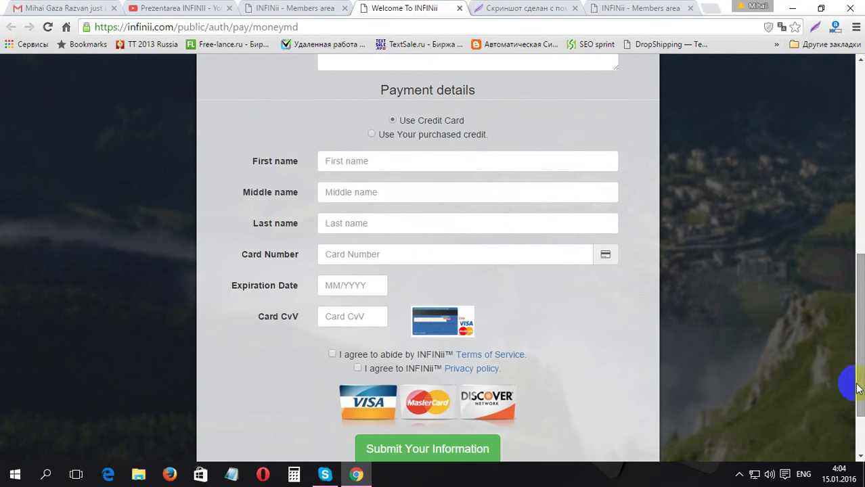
Step: Enter the cardholder's first and last name in the card form
left_click(371, 166)
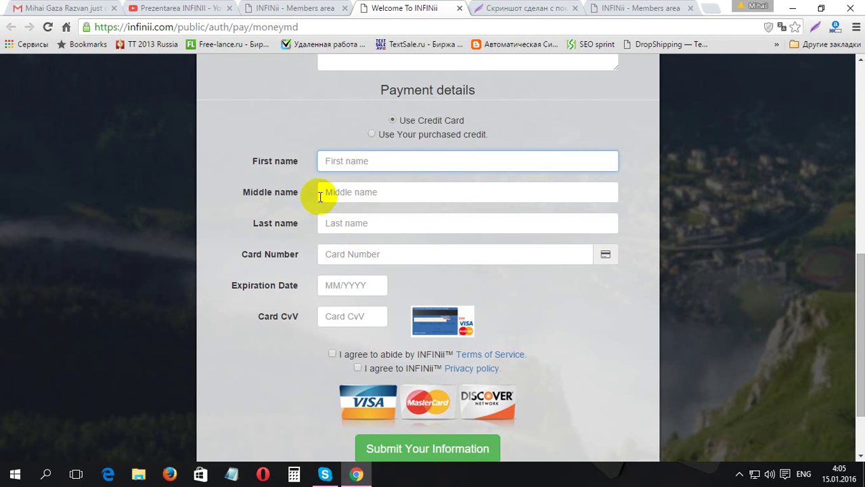
left_click(391, 195)
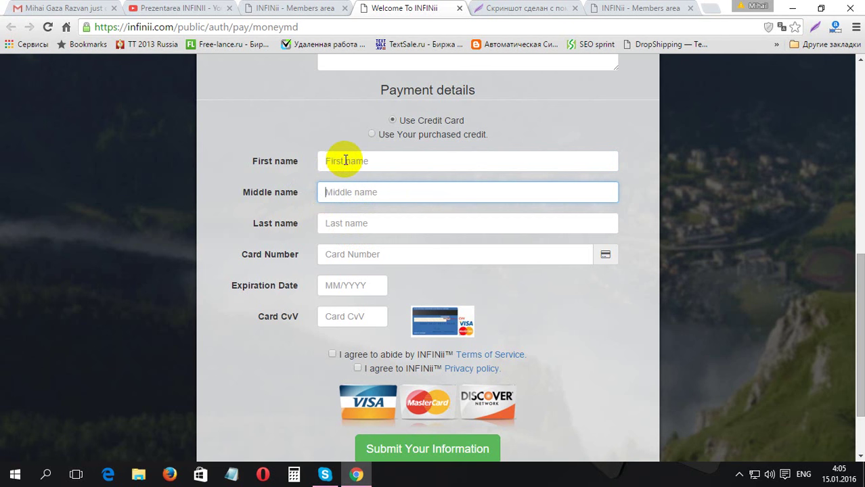
left_click(358, 226)
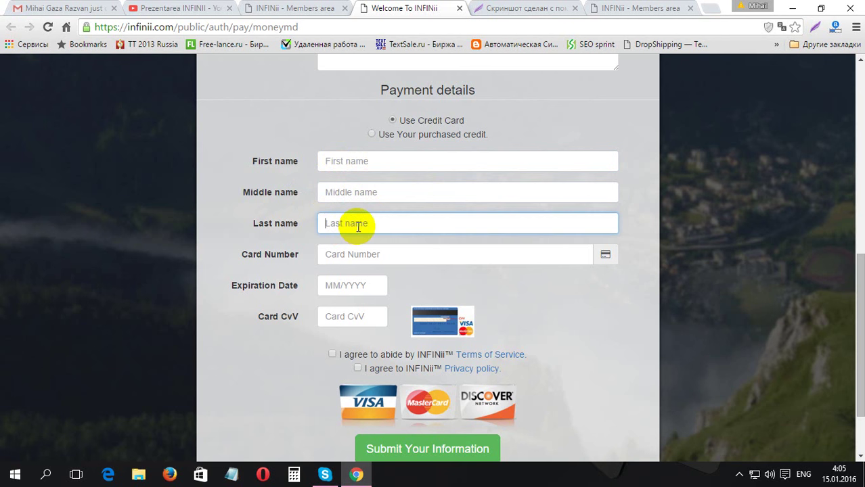
left_click(349, 165)
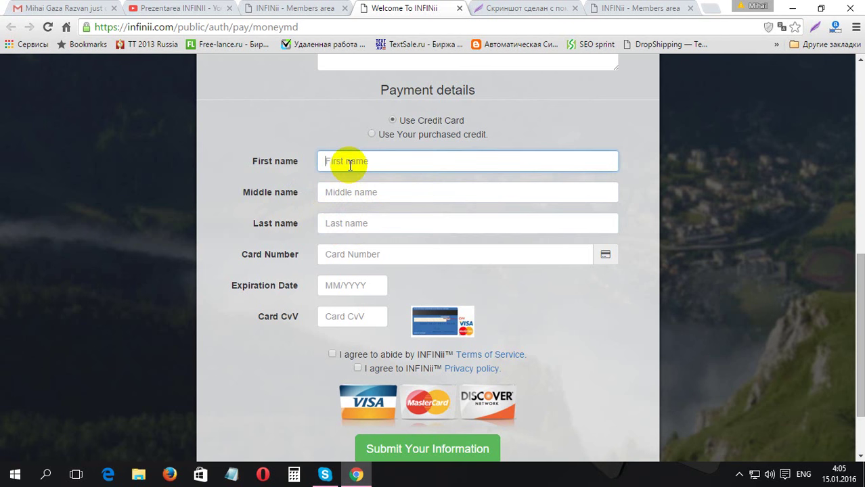
key("Tab")
key("Tab")
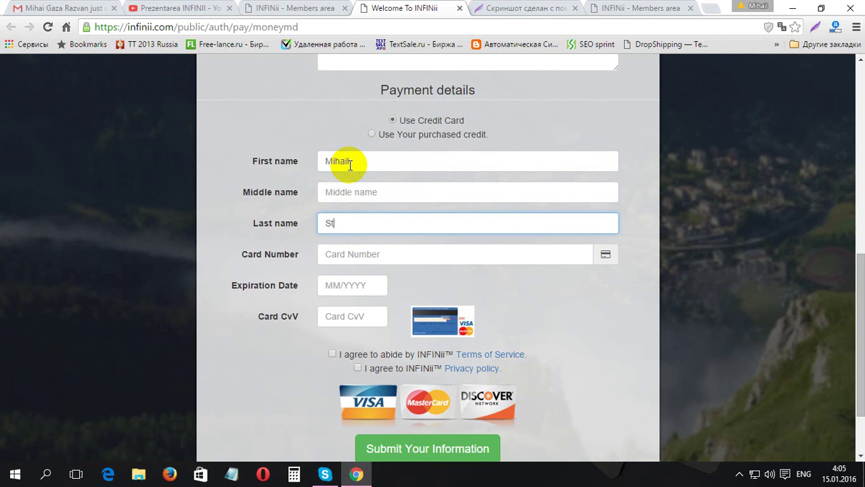
Step: Move through the card number and expiration fields and enter the card security code
left_click(345, 257)
right_click(346, 258)
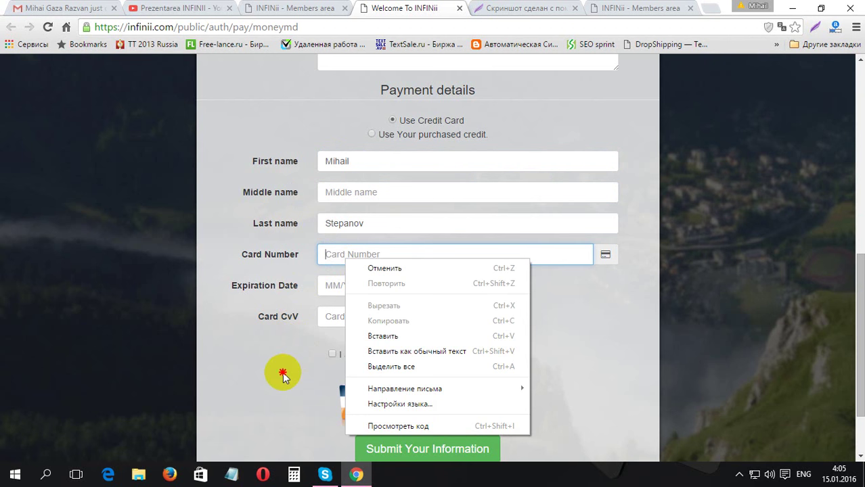
left_click(283, 377)
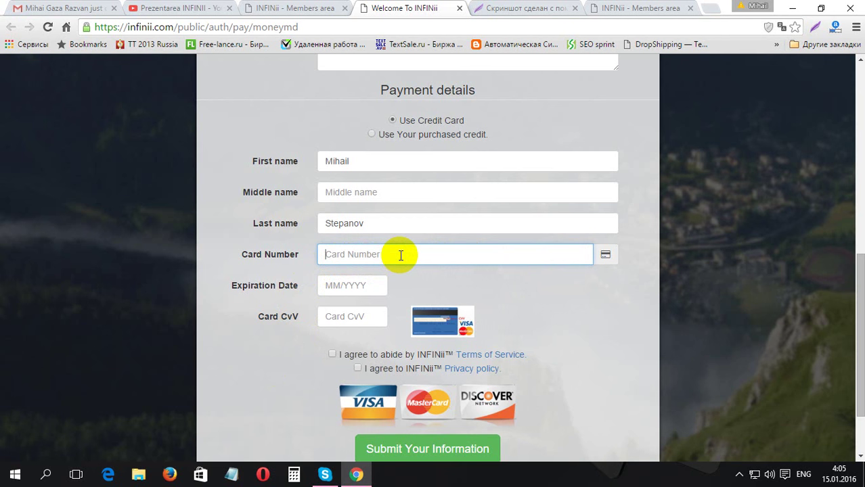
left_click(343, 286)
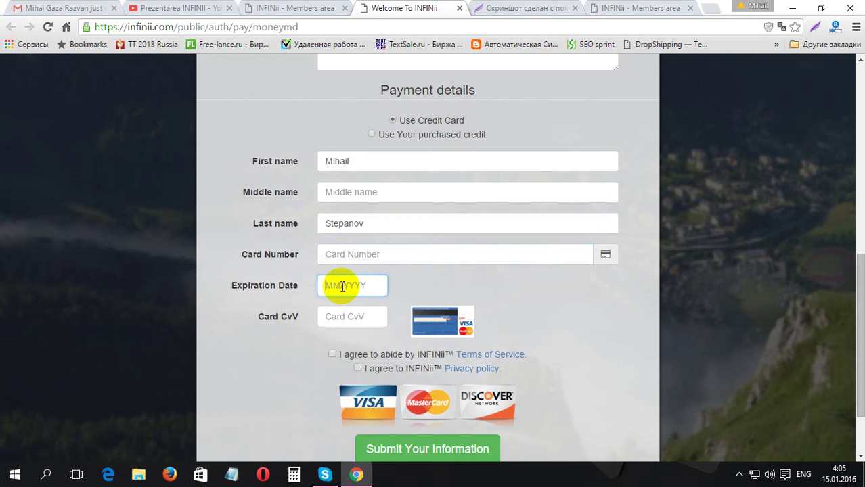
left_click(355, 319)
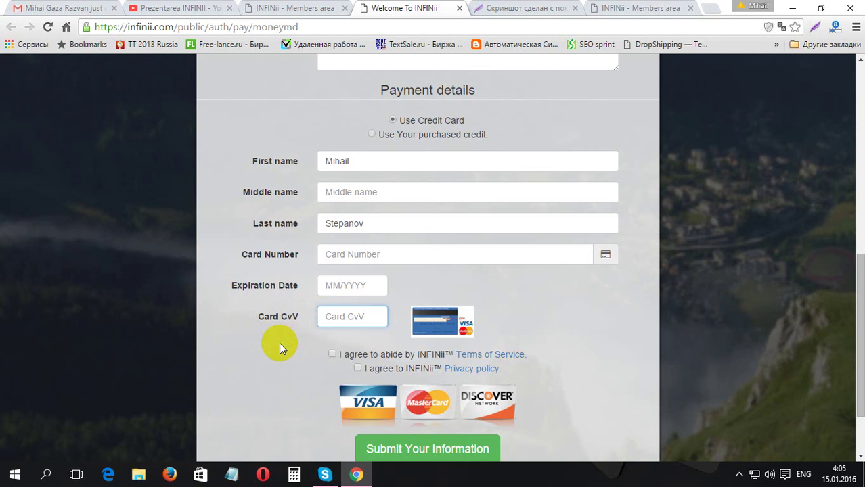
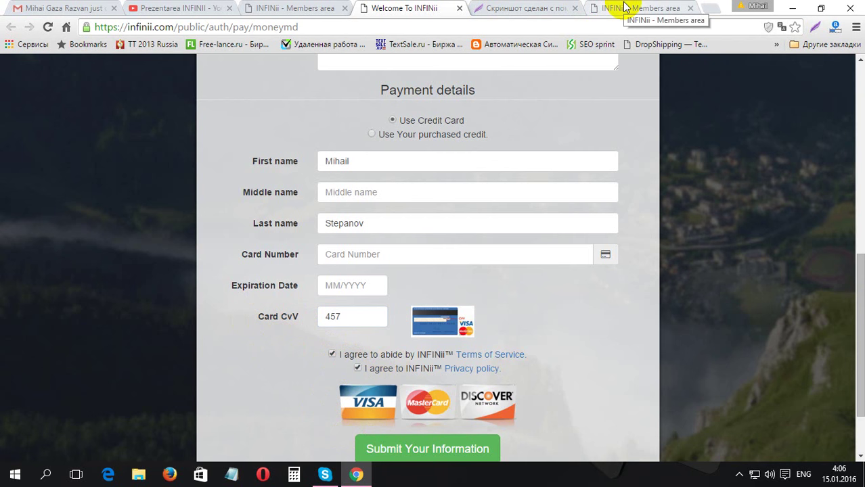
Step: Compare the Lightshot payment screenshot and the Prime members page, ending on the older Free user page
left_click(515, 7)
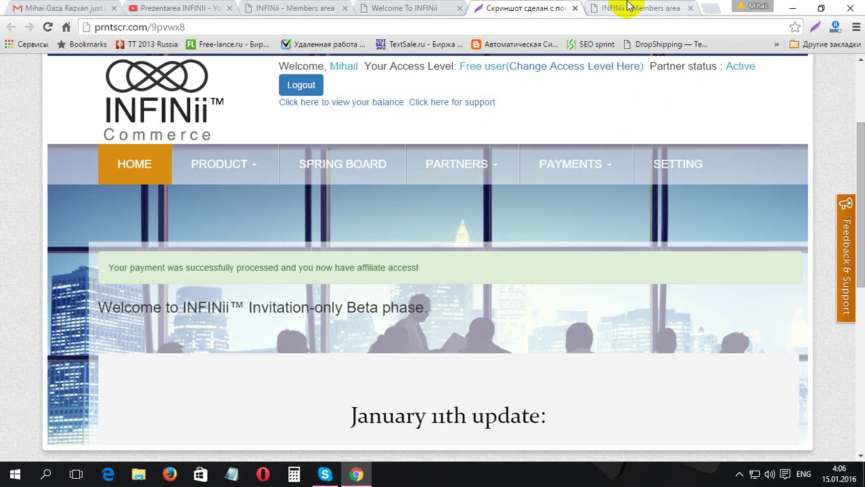
left_click(626, 8)
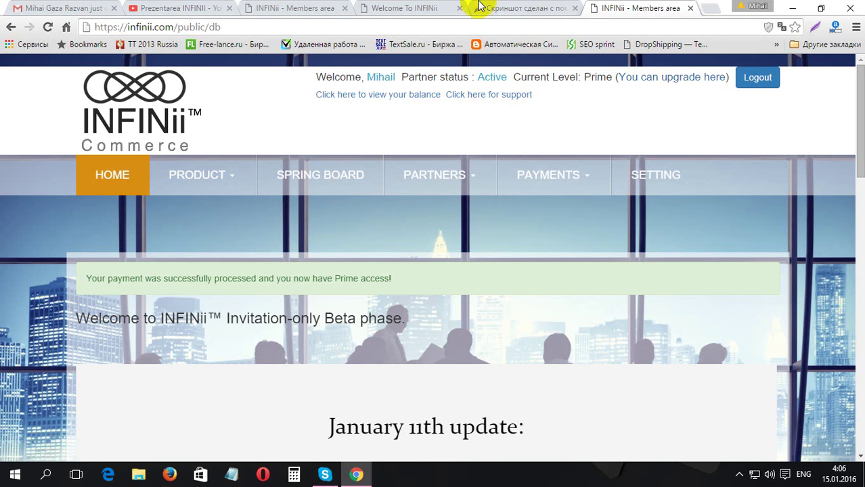
left_click(300, 7)
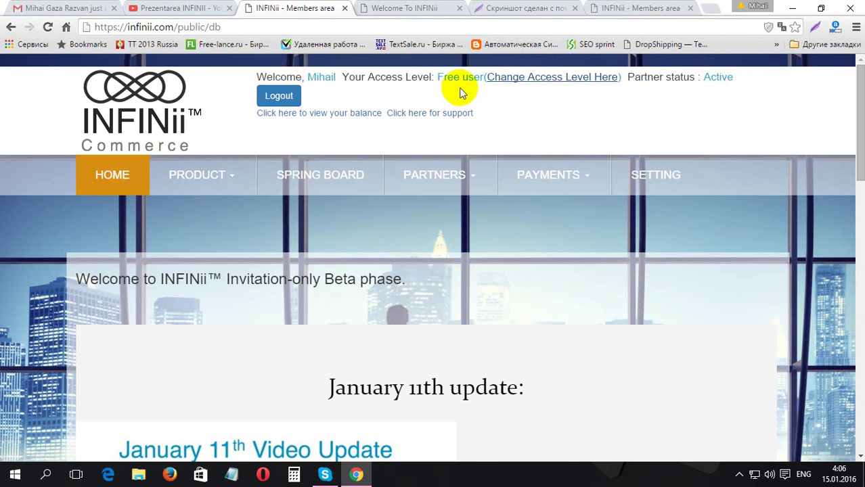
Step: Recheck the Members area tabs and the payment form's level list, ending on the Prime dashboard
left_click(632, 7)
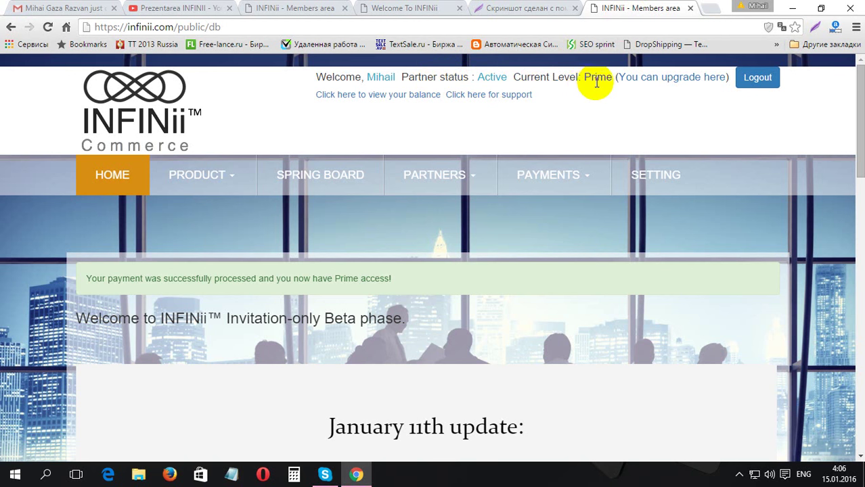
left_click(275, 8)
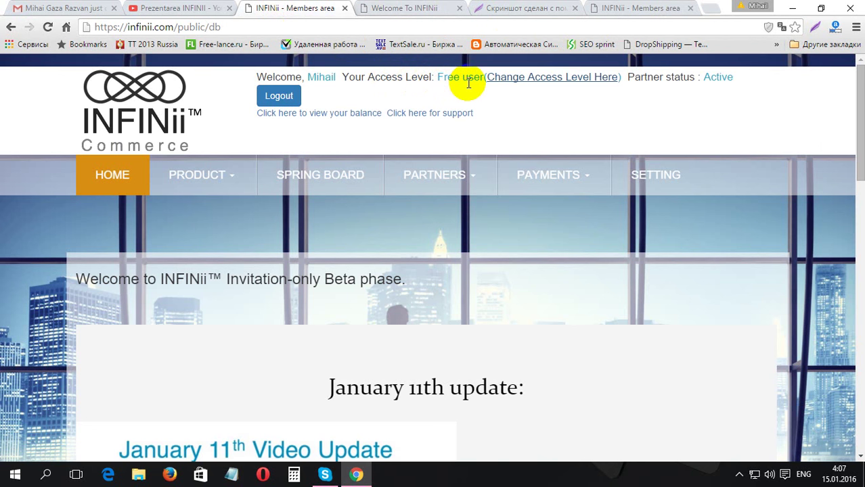
left_click(386, 8)
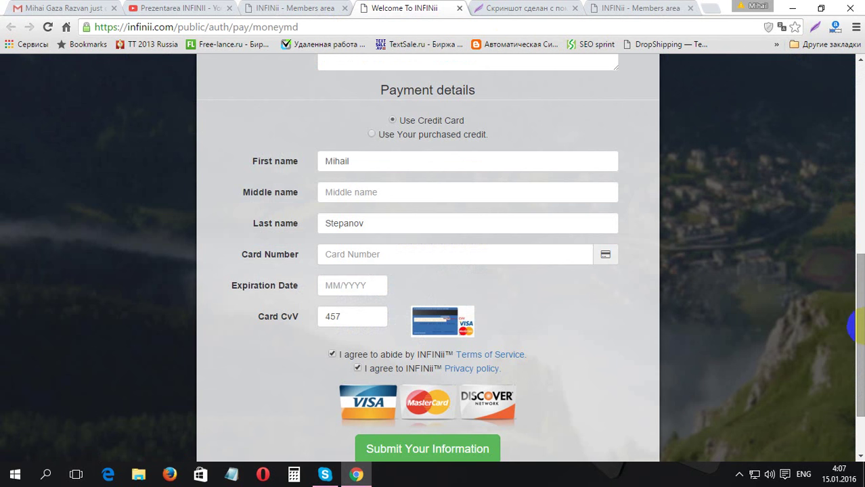
left_click_drag(859, 317, 857, 118)
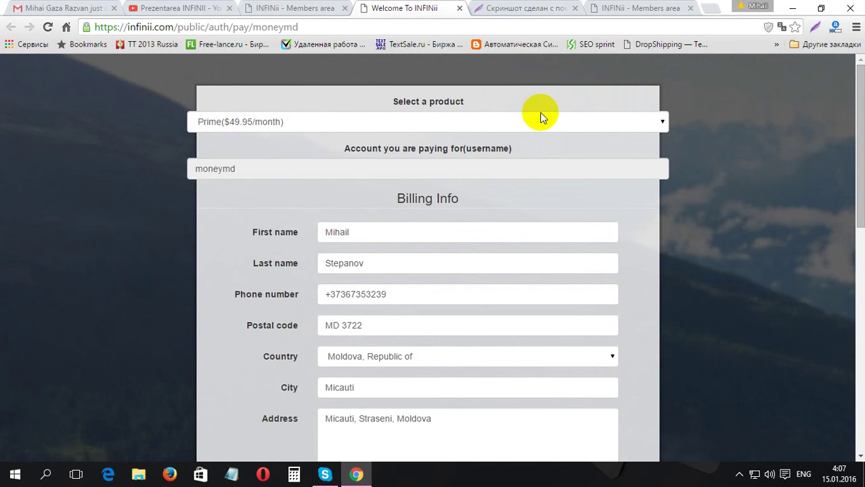
left_click(630, 124)
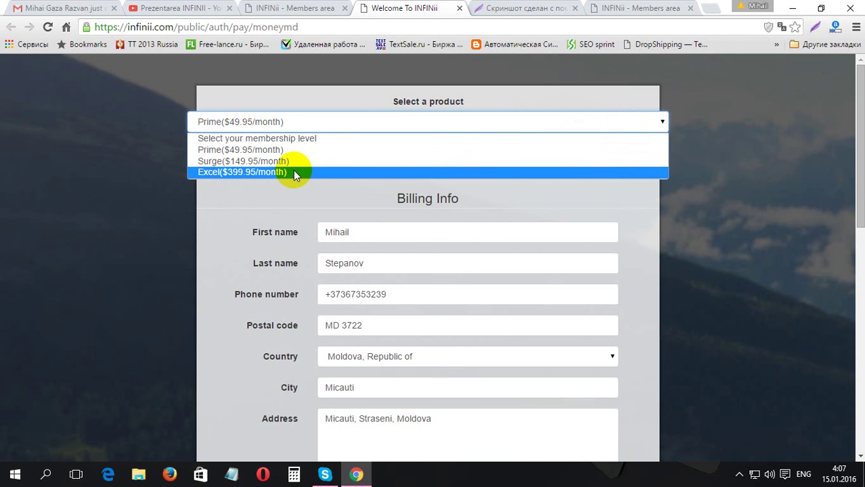
left_click(631, 7)
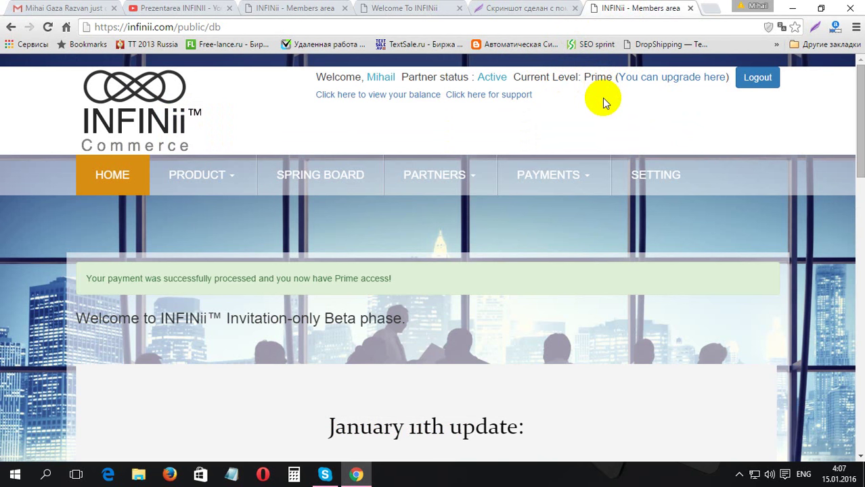
Step: Open the SPRING BOARD page from the top menu and scroll through its steps
left_click(314, 186)
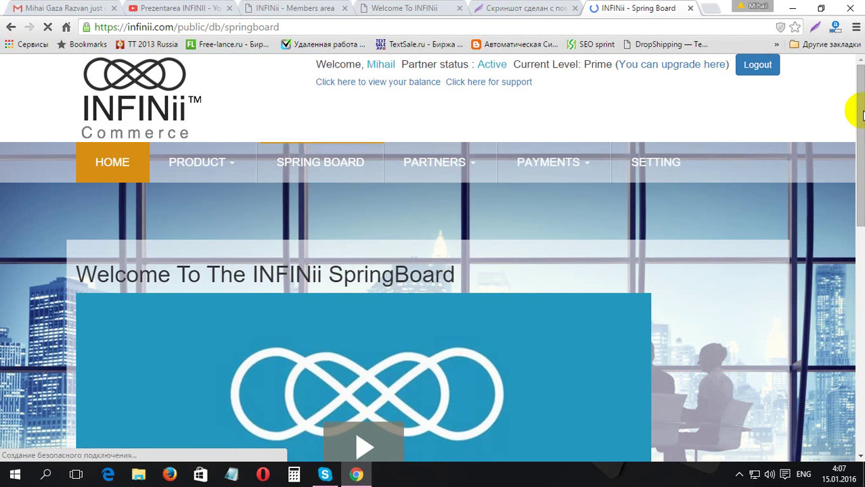
left_click_drag(862, 109, 859, 341)
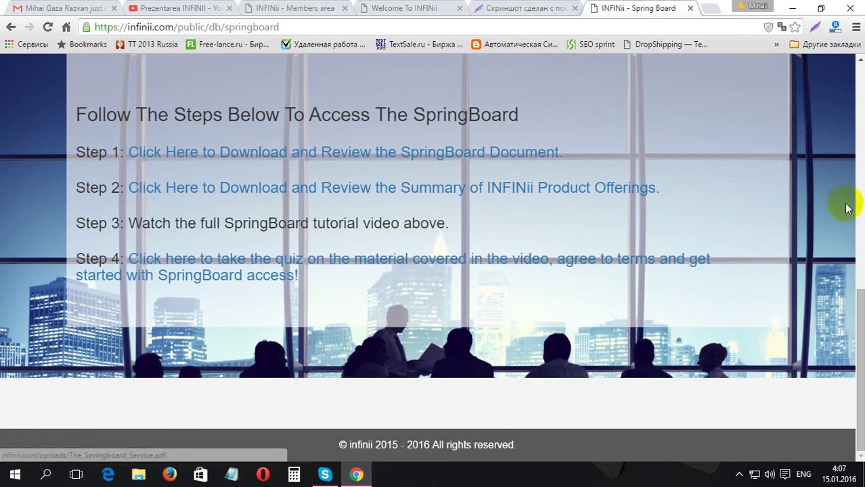
left_click_drag(859, 333, 859, 98)
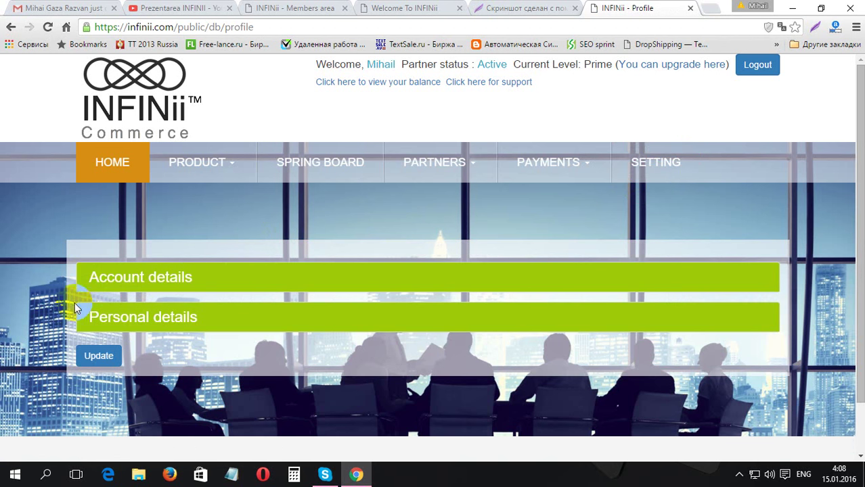
Step: Expand Account details and check the password fields, then return to the Free user members tab
left_click(110, 282)
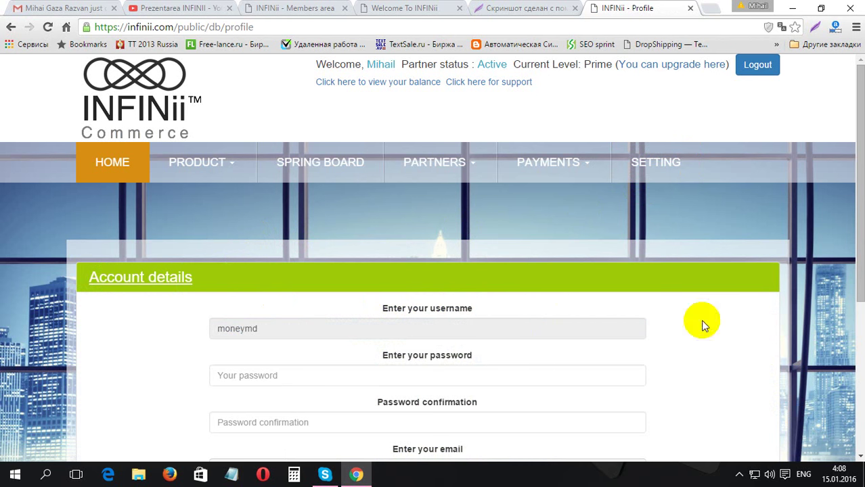
scroll(859, 196, "down", 2)
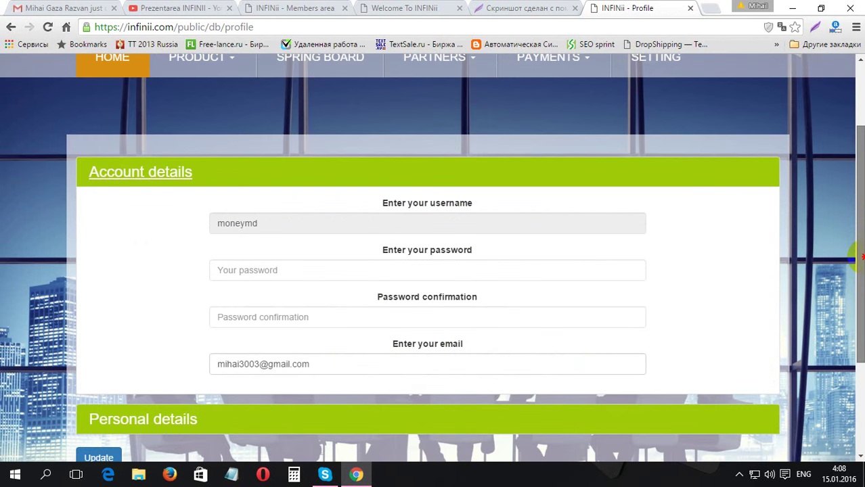
left_click(295, 270)
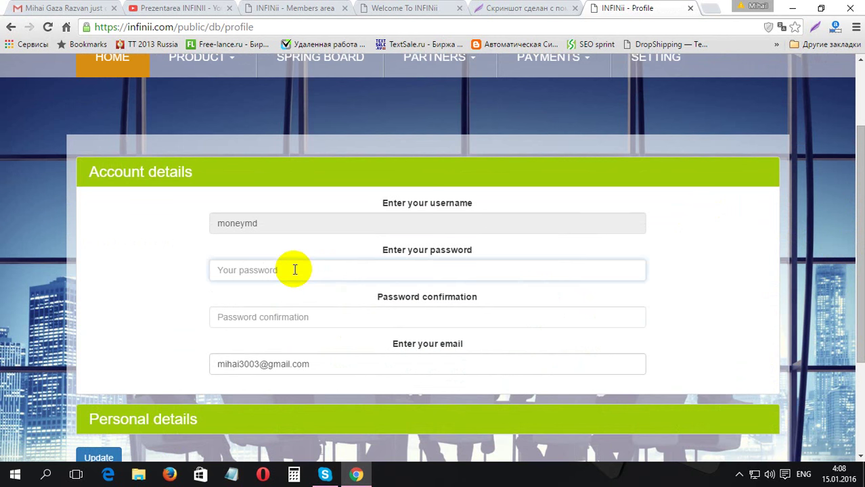
left_click(276, 318)
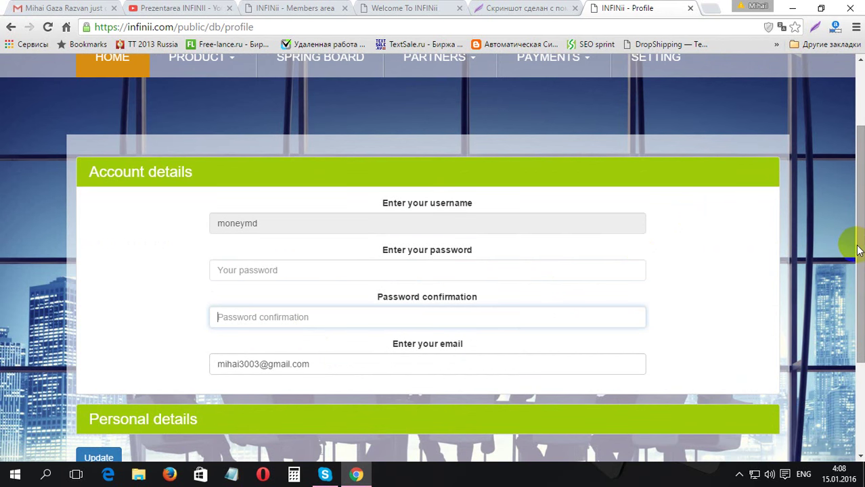
left_click_drag(856, 241, 861, 295)
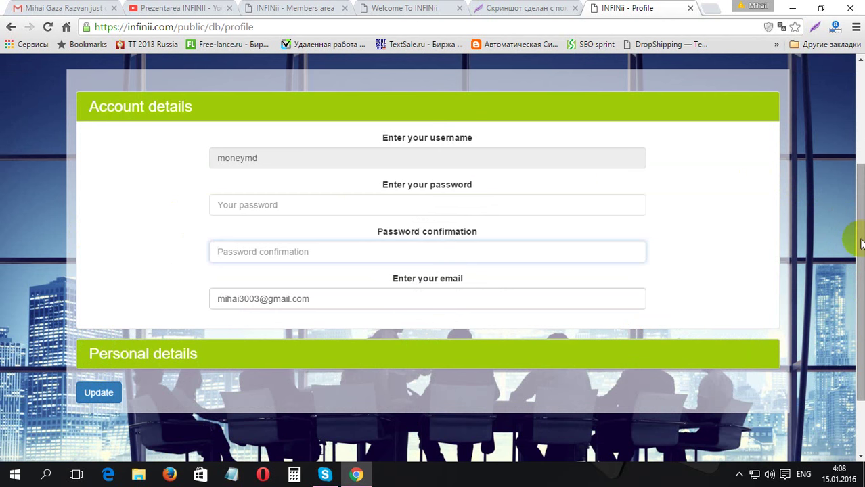
left_click_drag(858, 238, 845, 128)
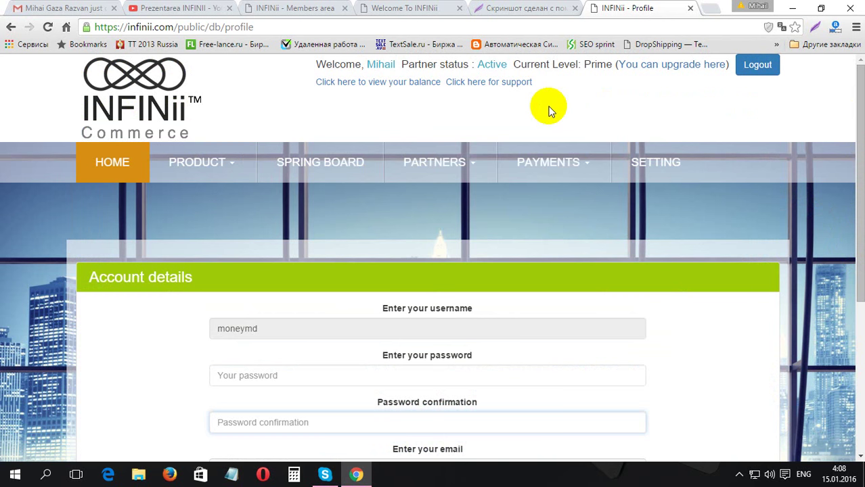
left_click(293, 10)
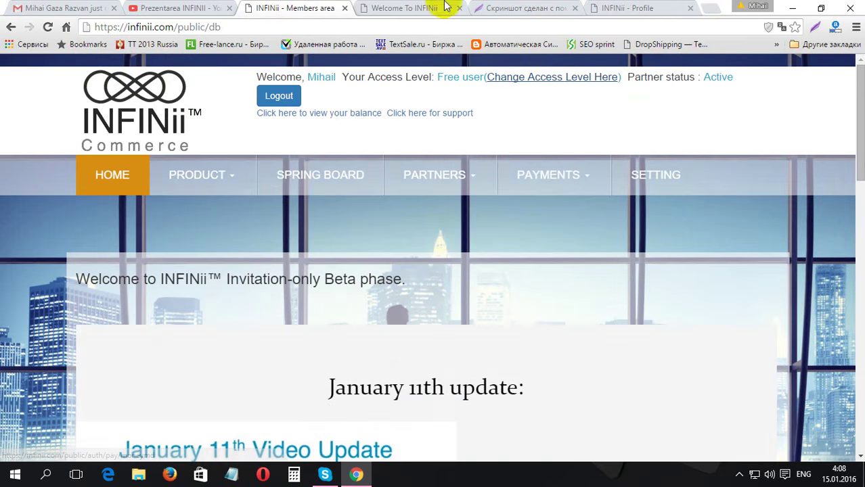
Step: Return to the 'Welcome To INFINii' tab showing Prime ($49.95/month) and the filled billing form
left_click(421, 10)
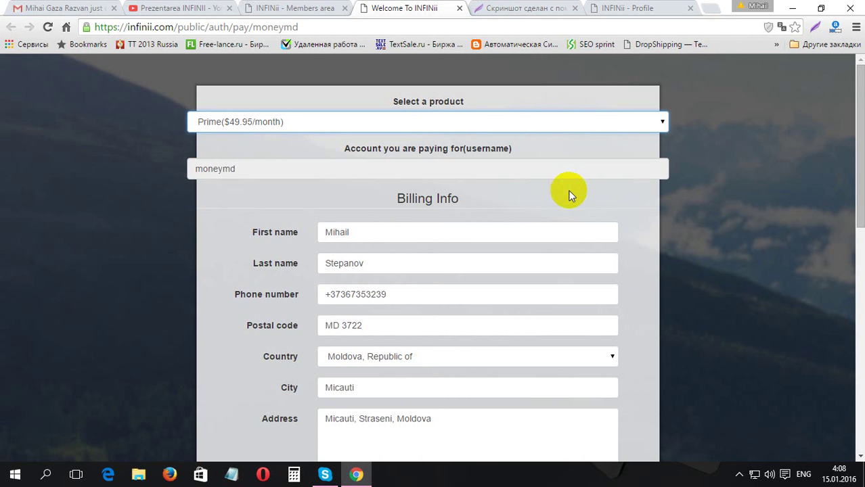
mouse_move(859, 139)
left_mouse_down()
mouse_move(858, 345)
mouse_move(856, 139)
left_mouse_up()
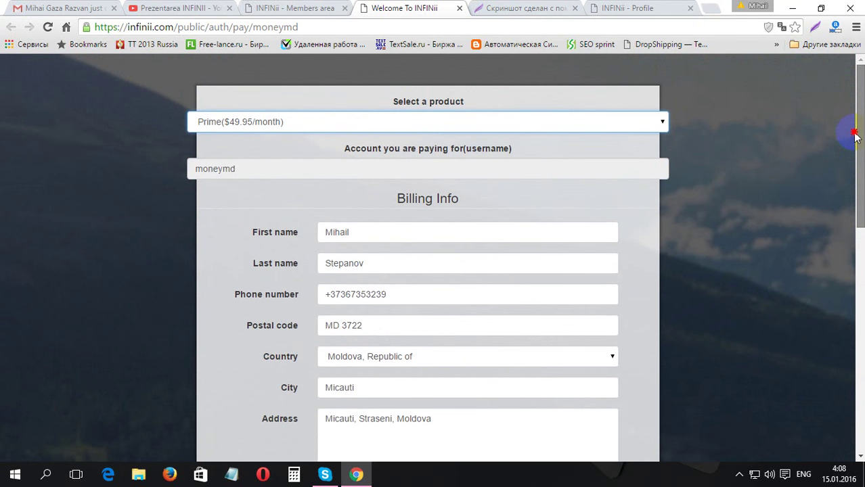